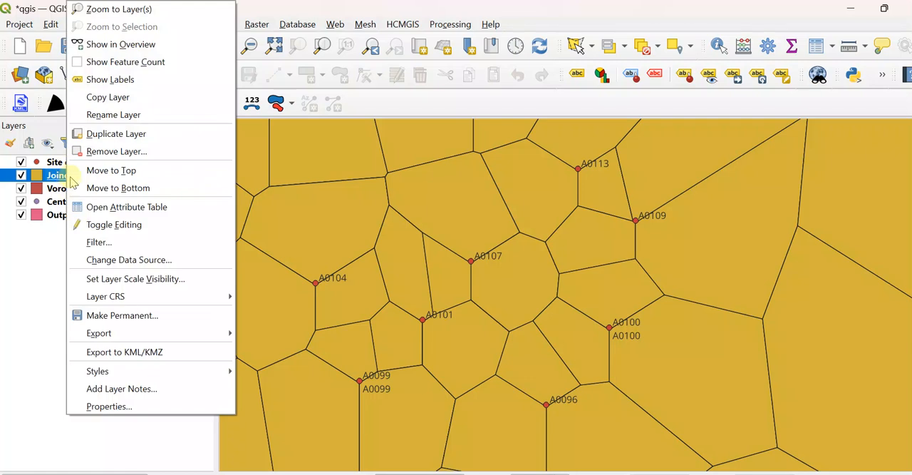
Step: Examine the attribute table of the Joined layer, then close it
left_click(123, 207)
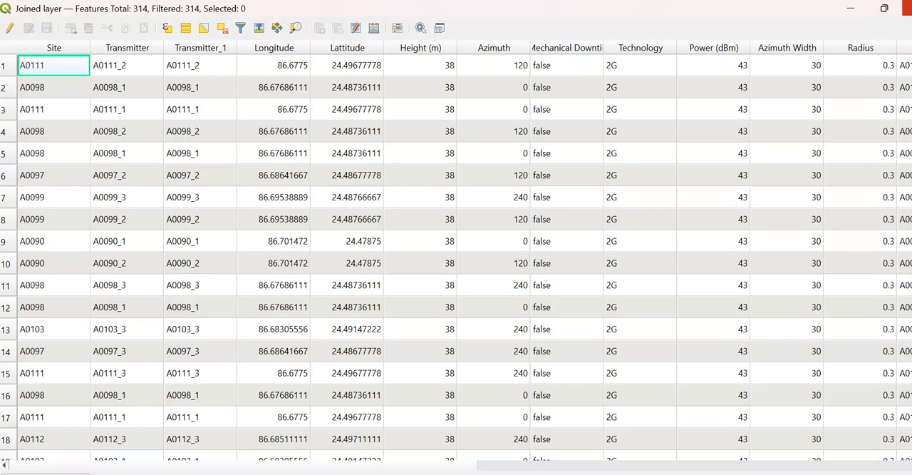
left_click(903, 8)
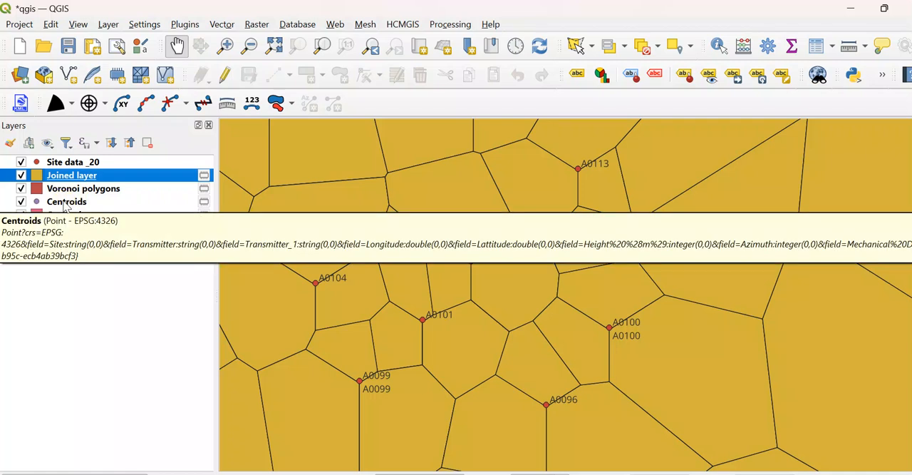
left_click(72, 203)
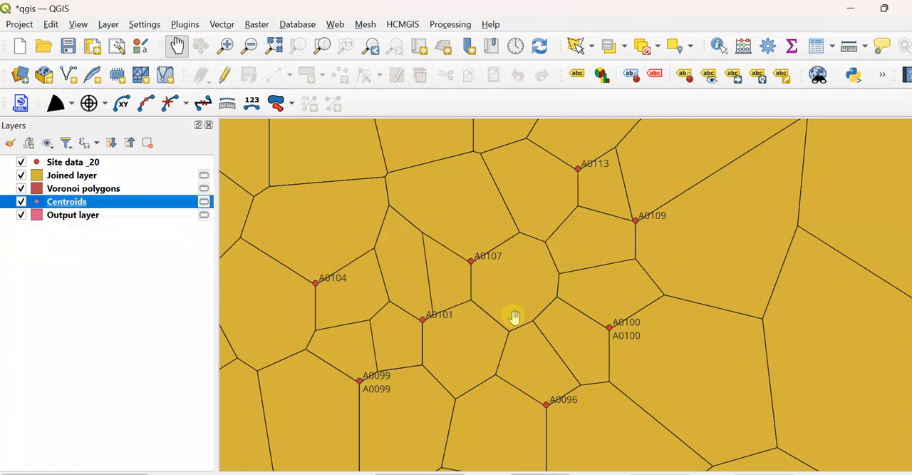
left_click(221, 24)
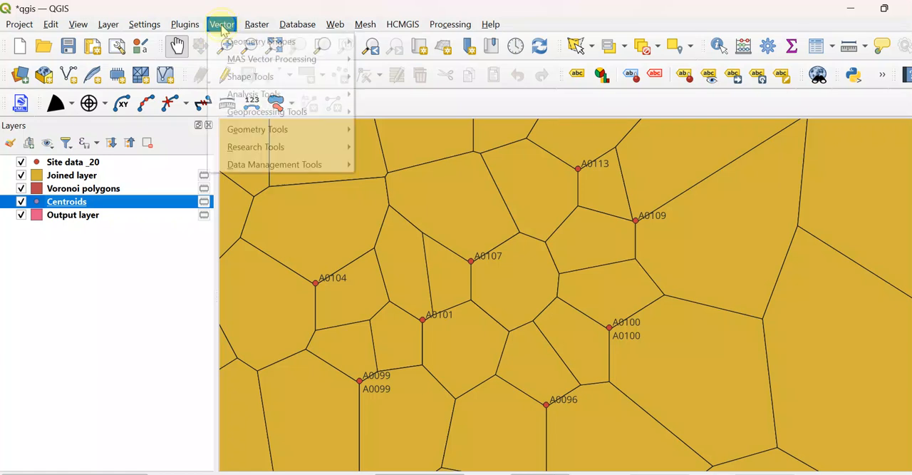
mouse_move(282, 118)
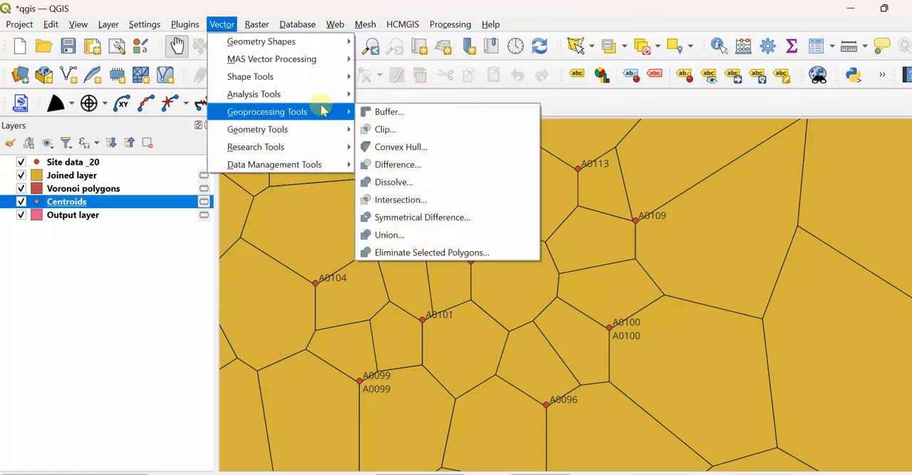
left_click(374, 110)
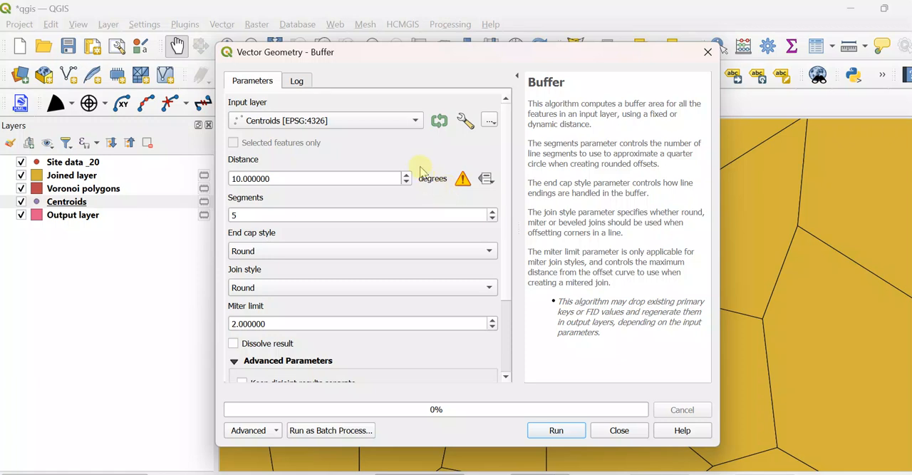
left_click(618, 430)
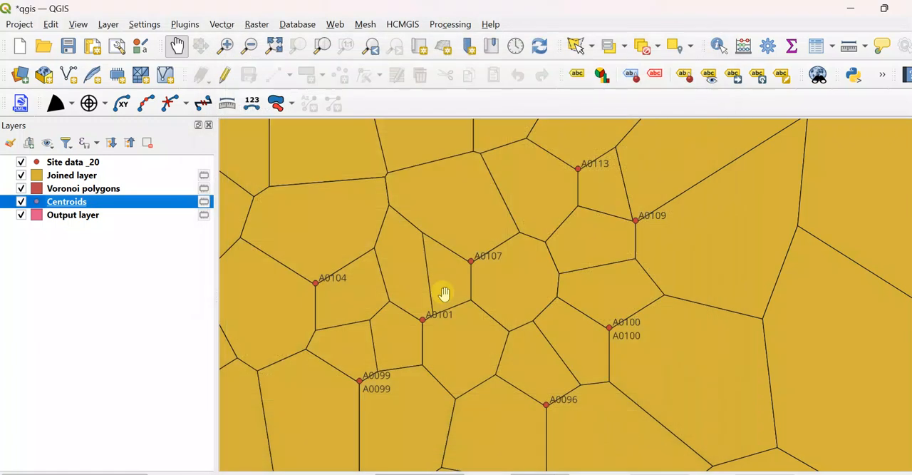
Step: Reproject the Centroids layer to EPSG:3395 - WGS 84 / World Mercator as a temporary layer
left_click(222, 24)
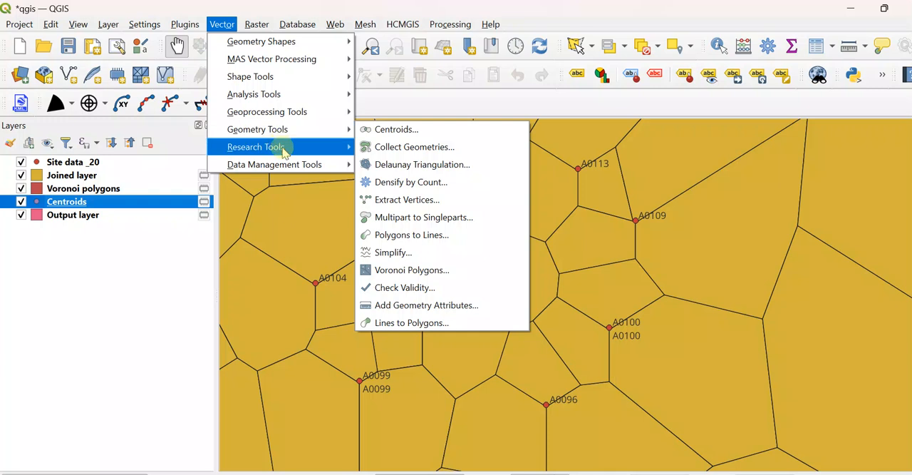
mouse_move(299, 165)
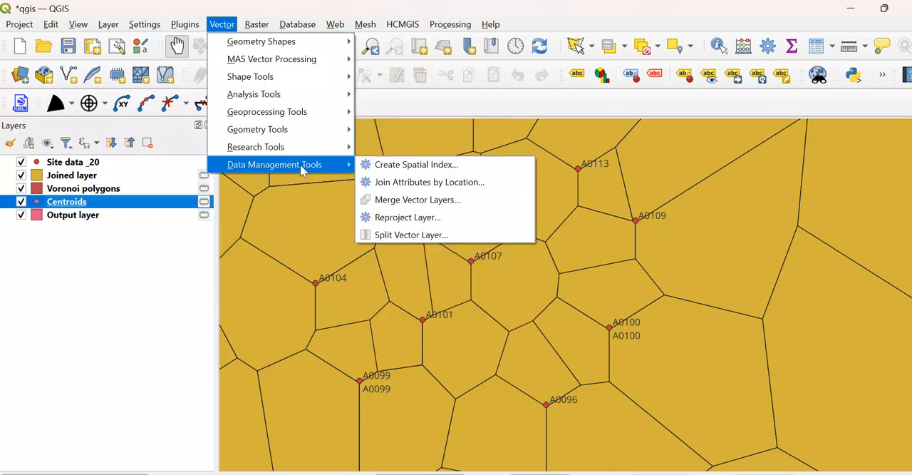
left_click(393, 218)
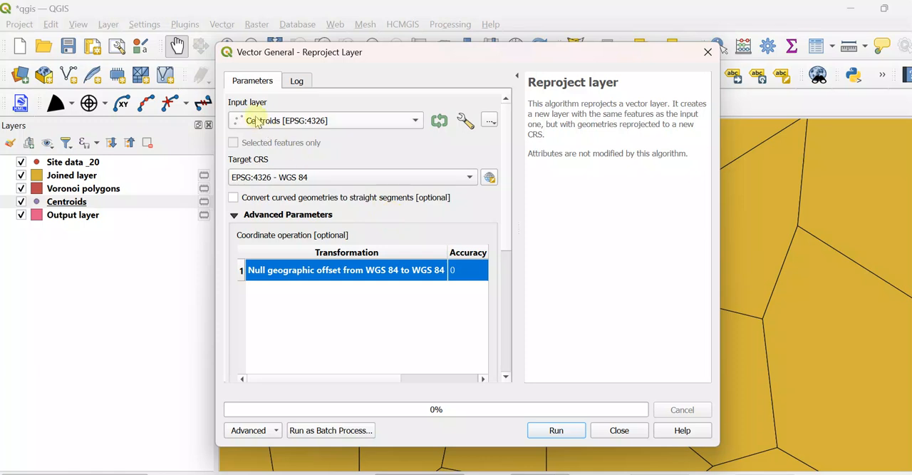
left_click(241, 167)
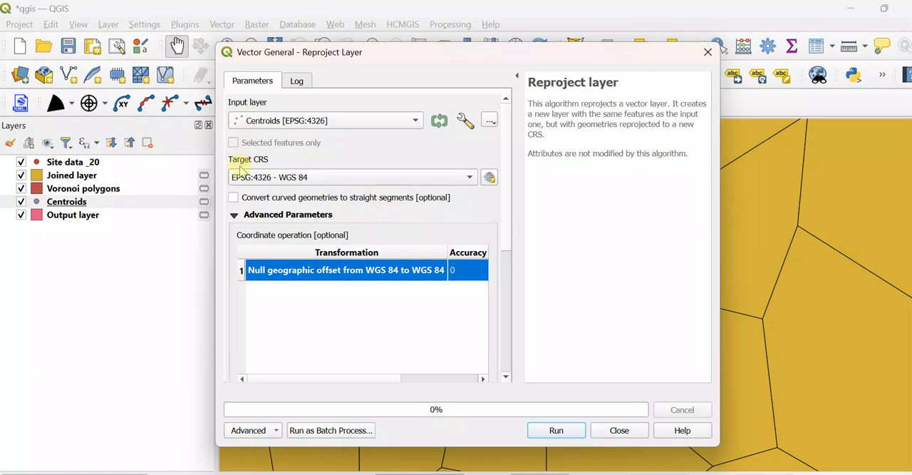
left_click(330, 179)
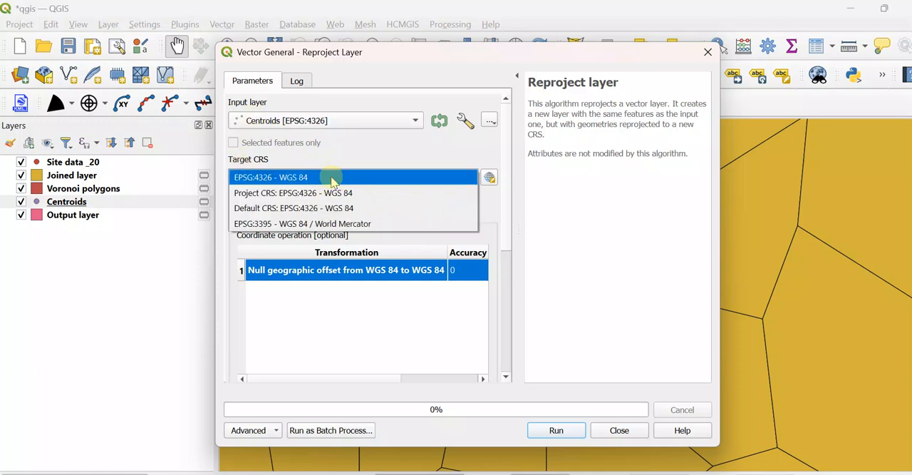
left_click(312, 223)
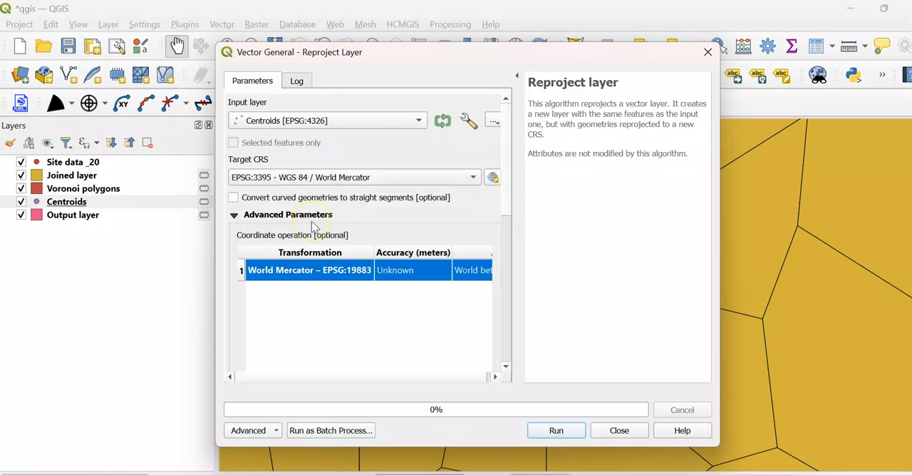
left_click(548, 432)
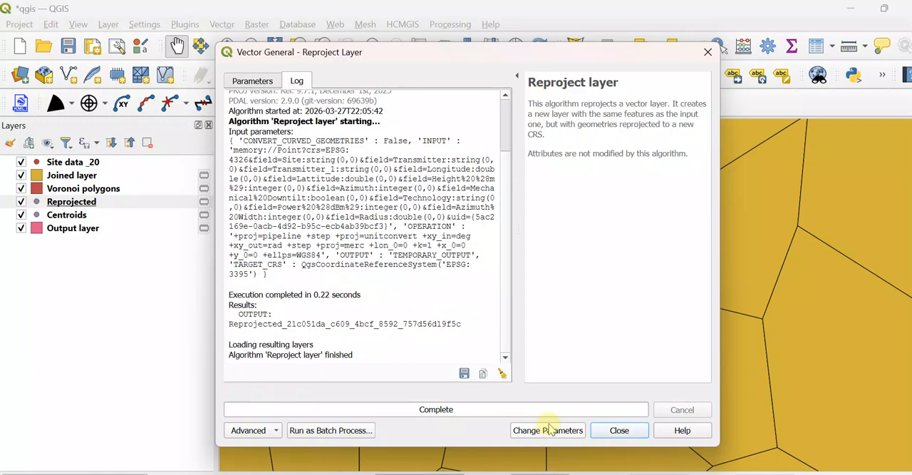
left_click(618, 429)
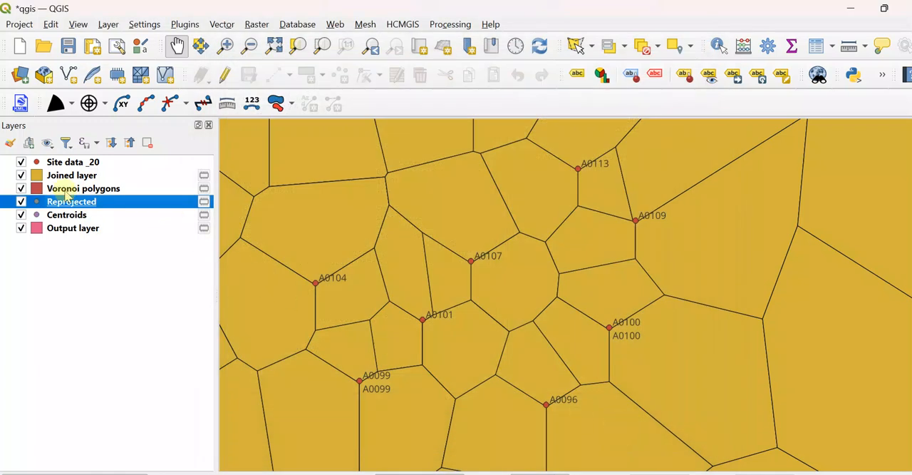
Step: Move the Reprojected layer directly above the Joined layer and select it
left_click_drag(60, 202, 28, 177)
left_click(65, 179)
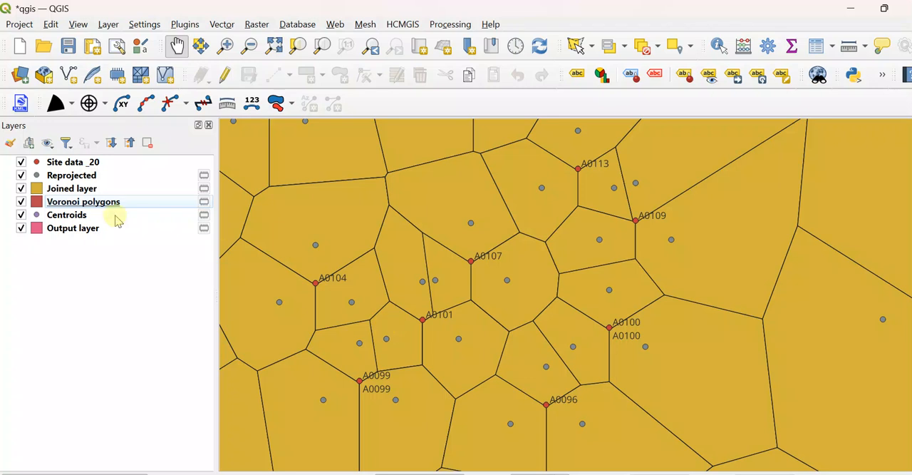
left_click(78, 176)
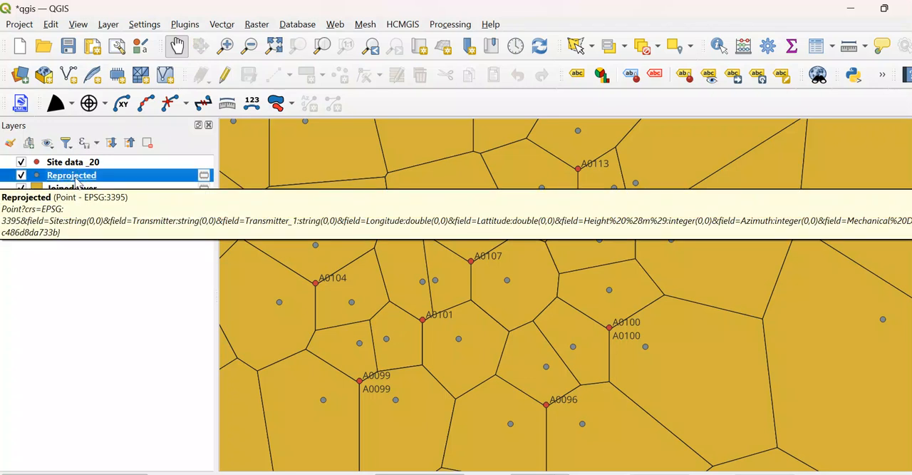
Step: Buffer the Reprojected layer by 400 meters with round caps and joins and the result dissolved
left_click(222, 24)
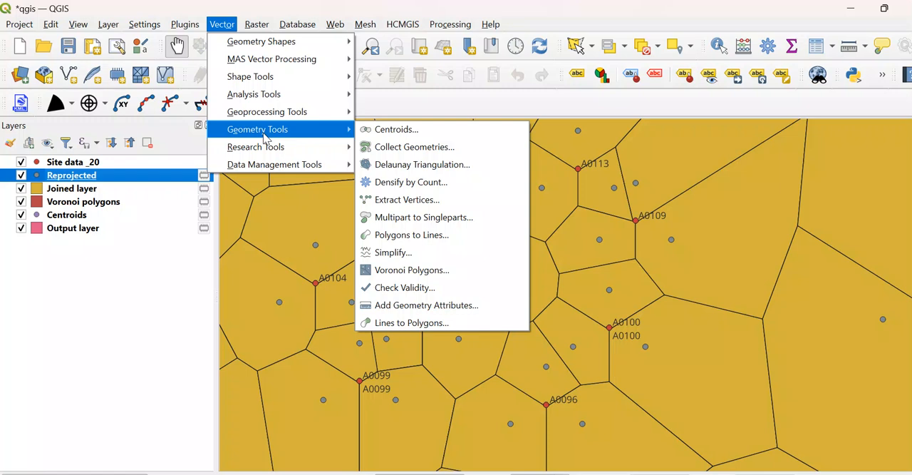
mouse_move(272, 153)
mouse_move(299, 114)
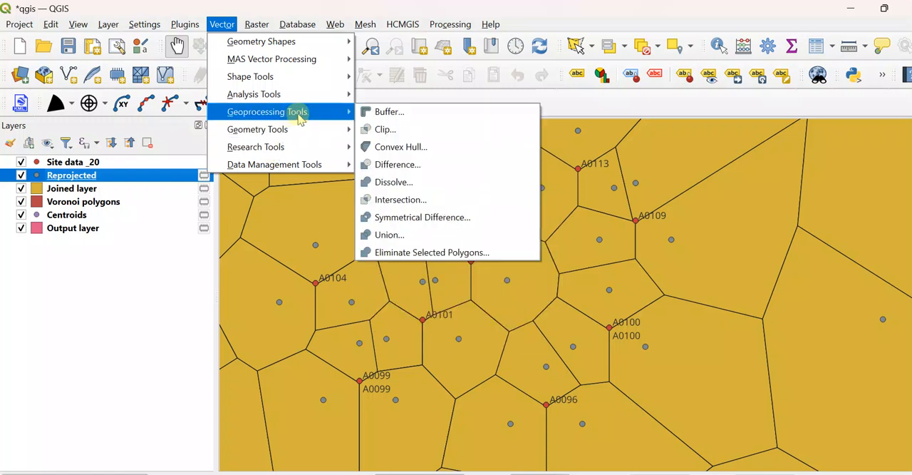
left_click(378, 113)
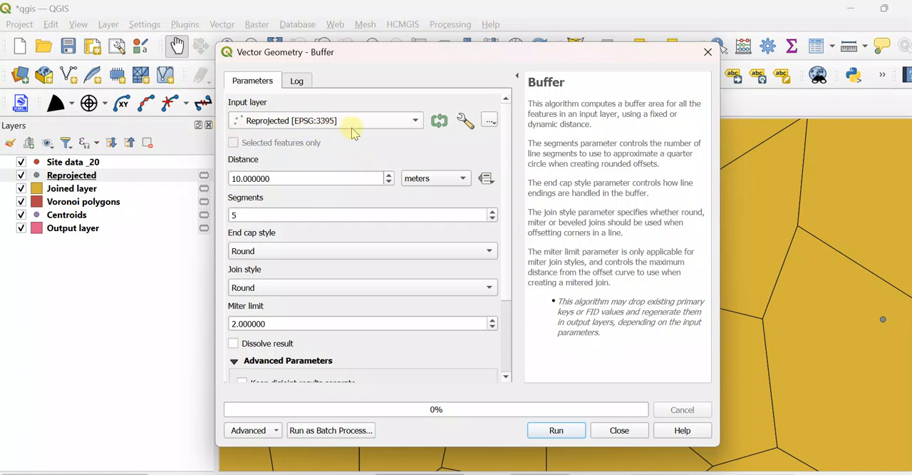
left_click(412, 122)
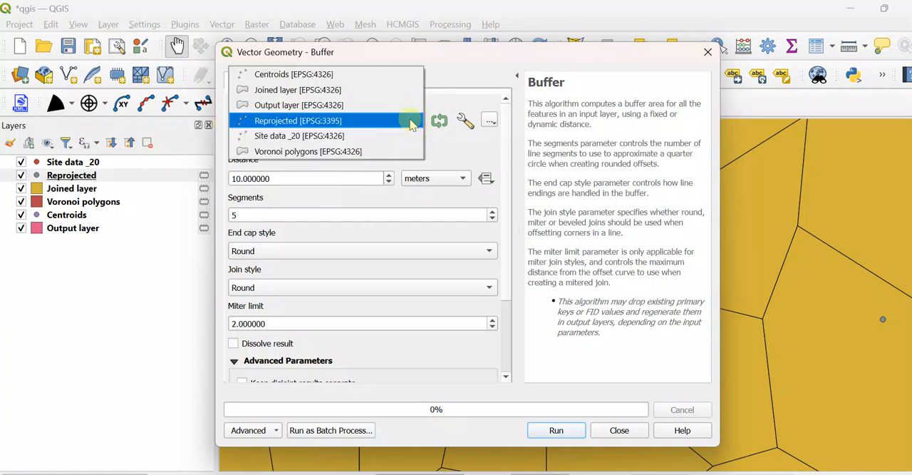
left_click(312, 123)
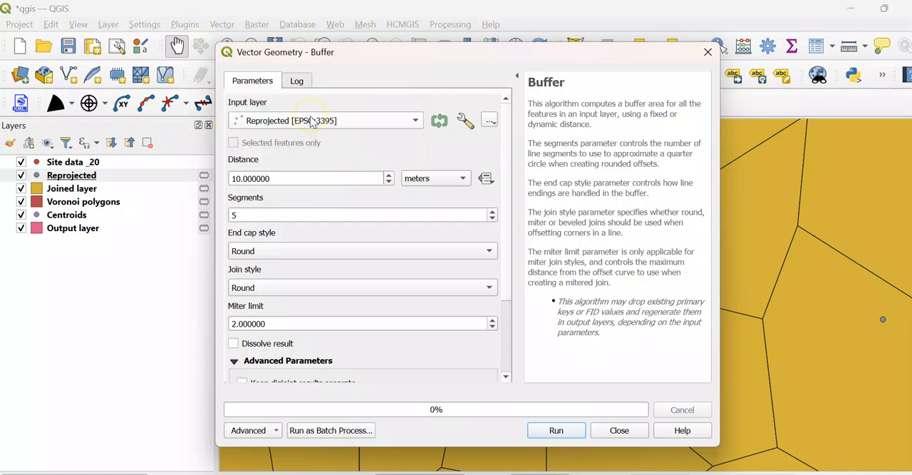
left_click(278, 179)
left_click_drag(278, 178, 200, 169)
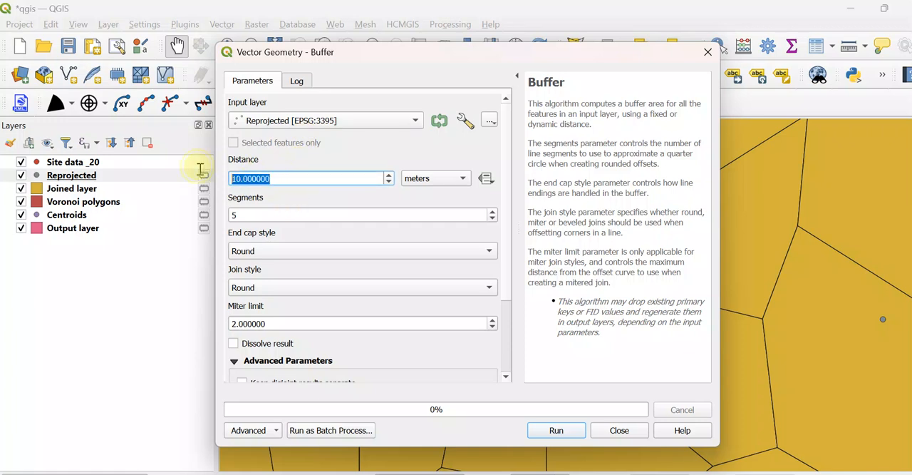
type("4")
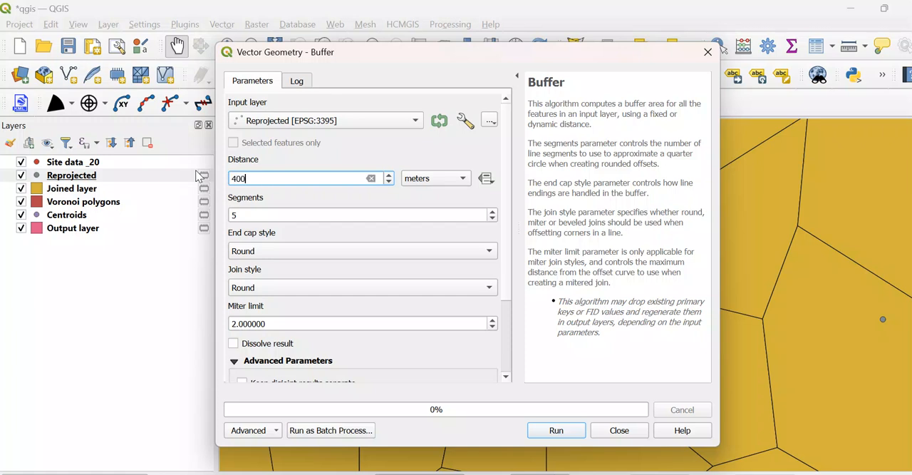
left_click_drag(508, 261, 507, 285)
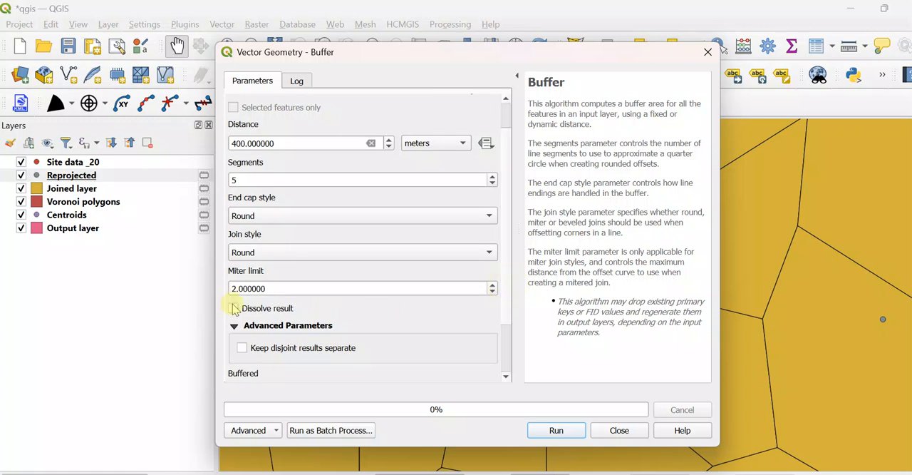
left_click(555, 430)
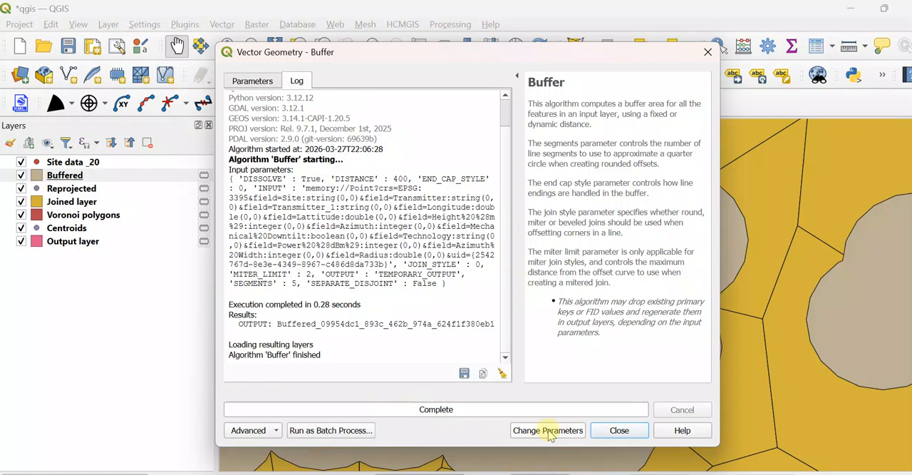
left_click(619, 431)
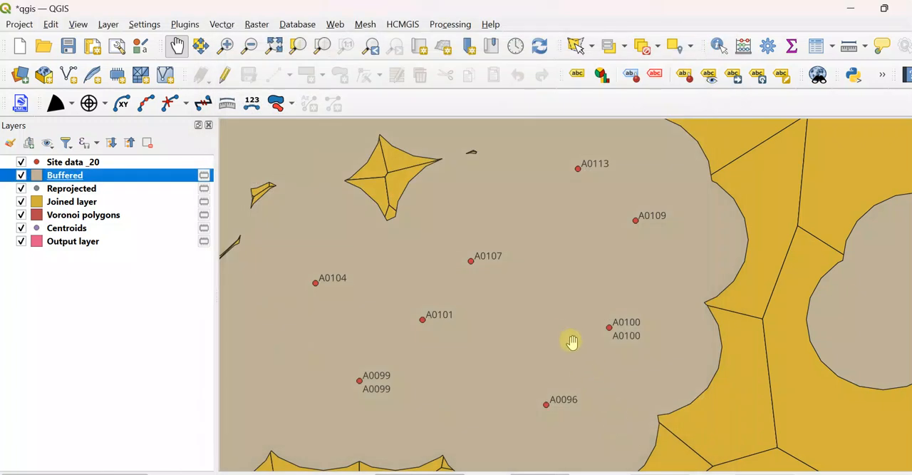
Step: Clip the Voronoi polygons layer with the Buffered layer as overlay, creating a temporary layer
scroll(566, 330, "down", 1)
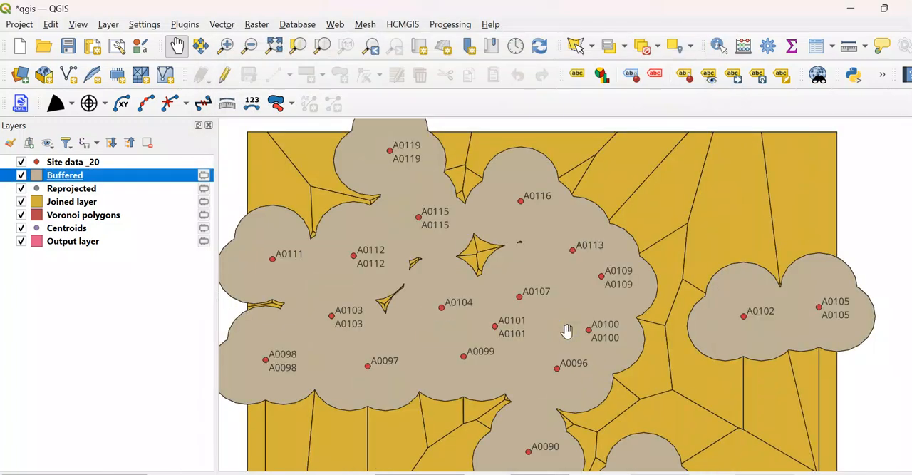
left_click_drag(530, 407, 498, 307)
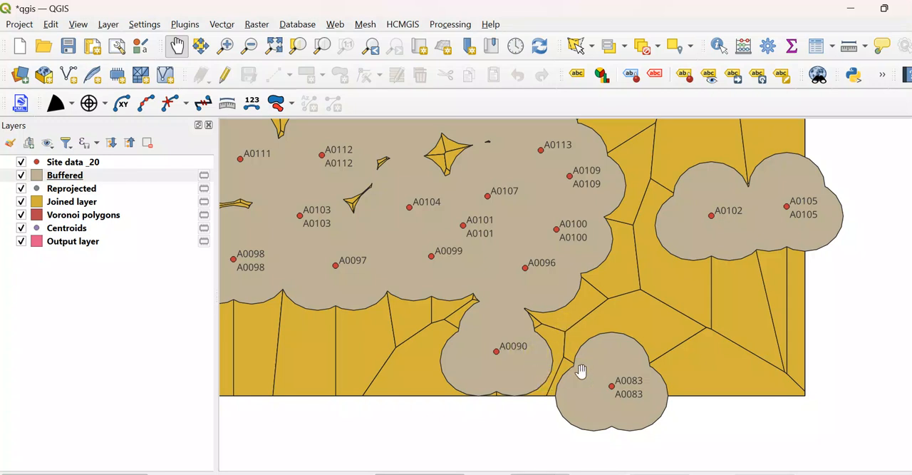
left_click_drag(374, 333, 484, 406)
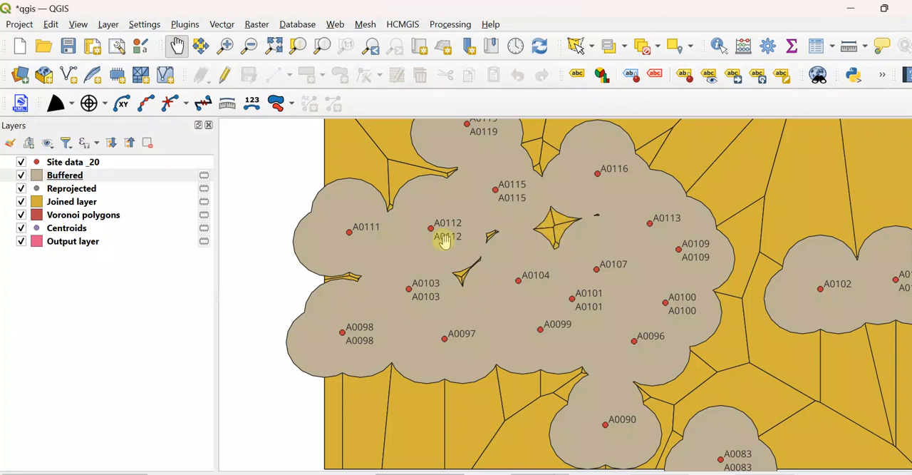
left_click(58, 177)
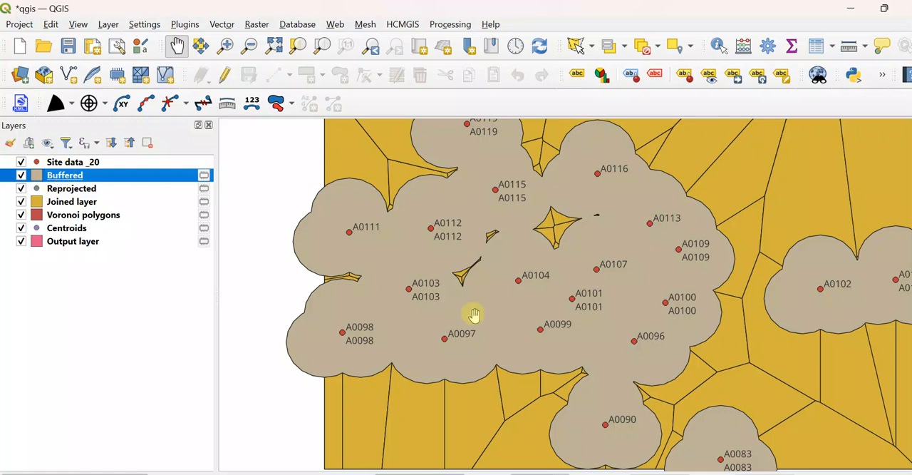
left_click(220, 27)
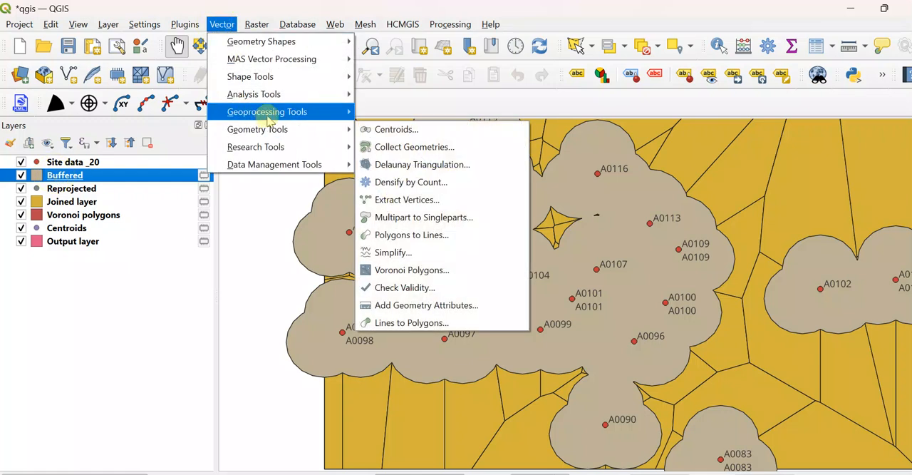
mouse_move(270, 116)
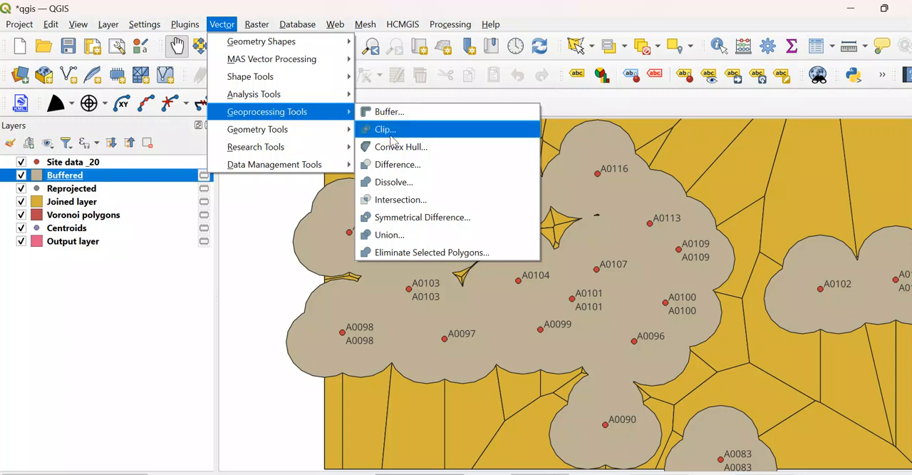
left_click(390, 135)
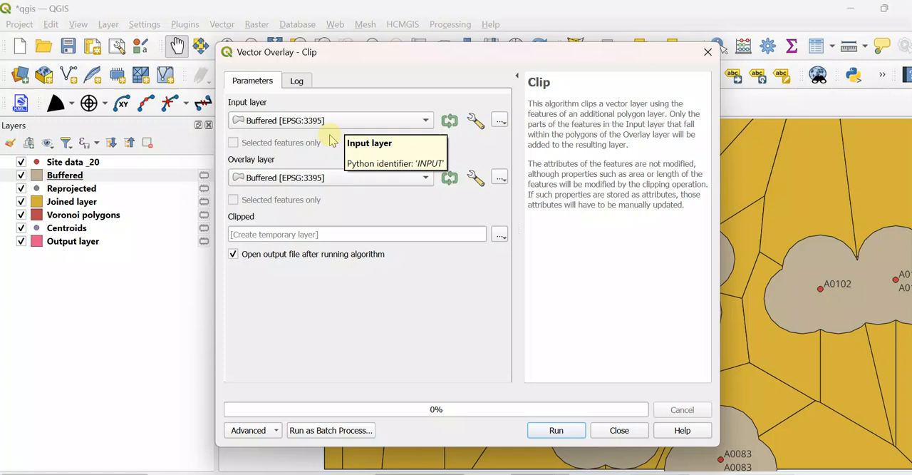
left_click(320, 179)
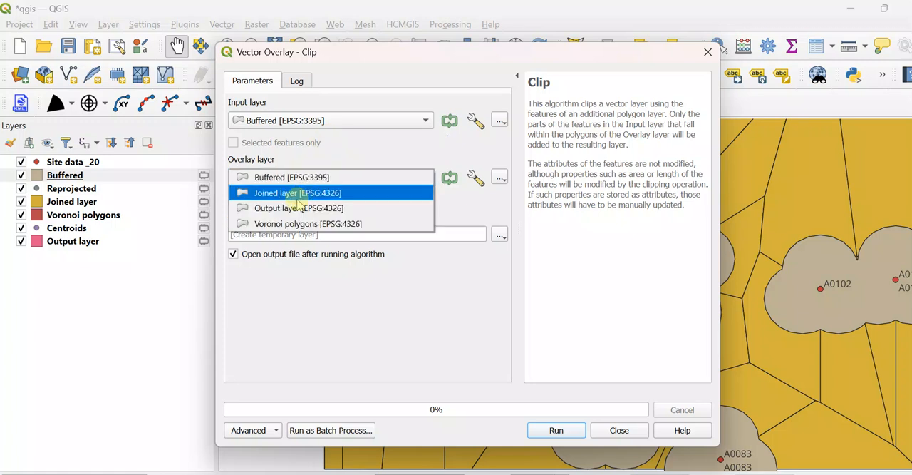
left_click(338, 121)
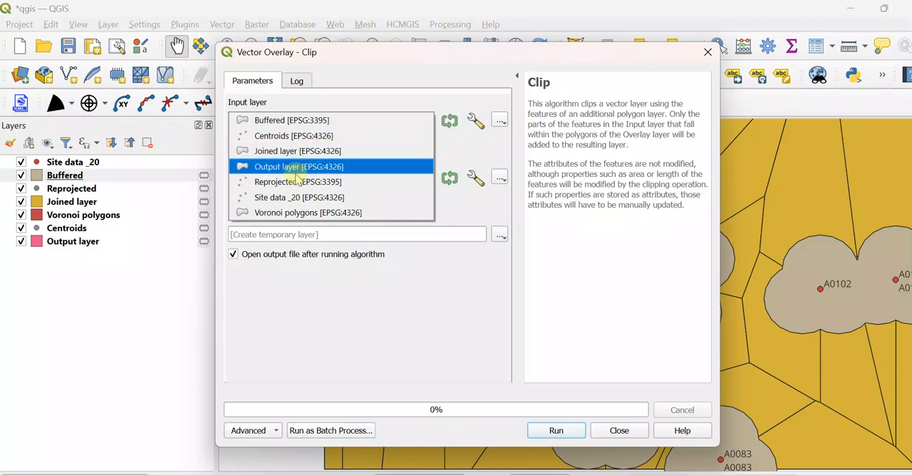
left_click(303, 212)
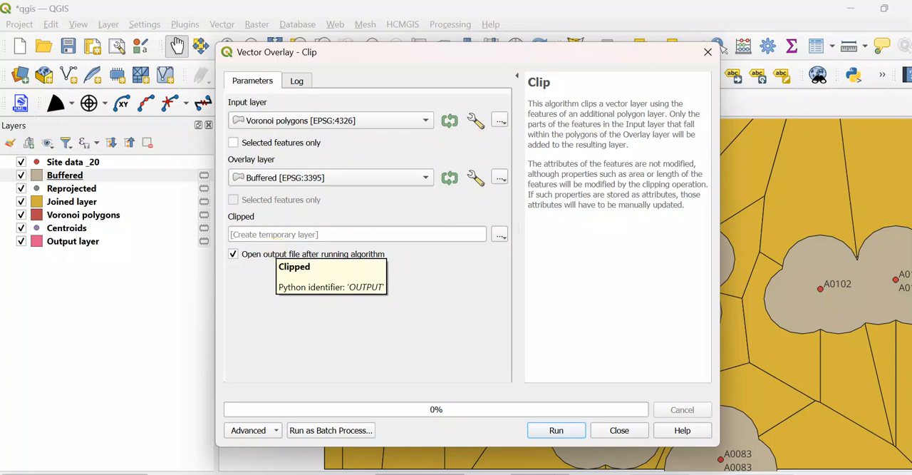
left_click(557, 431)
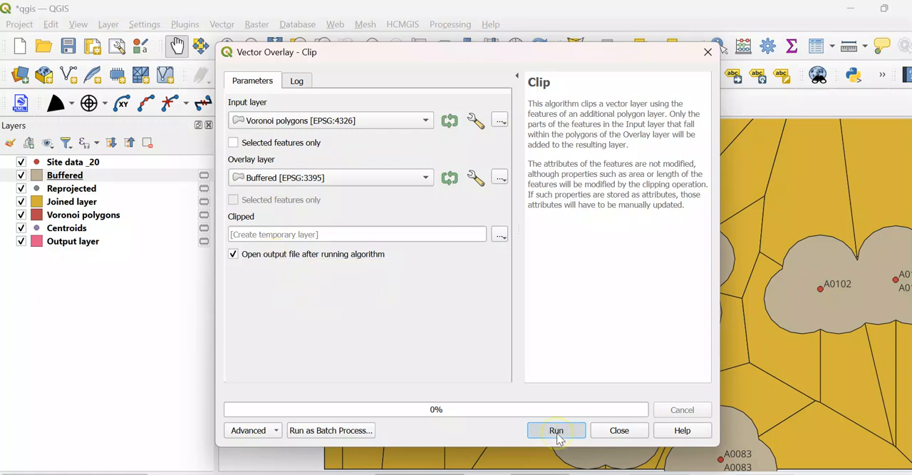
left_click(617, 430)
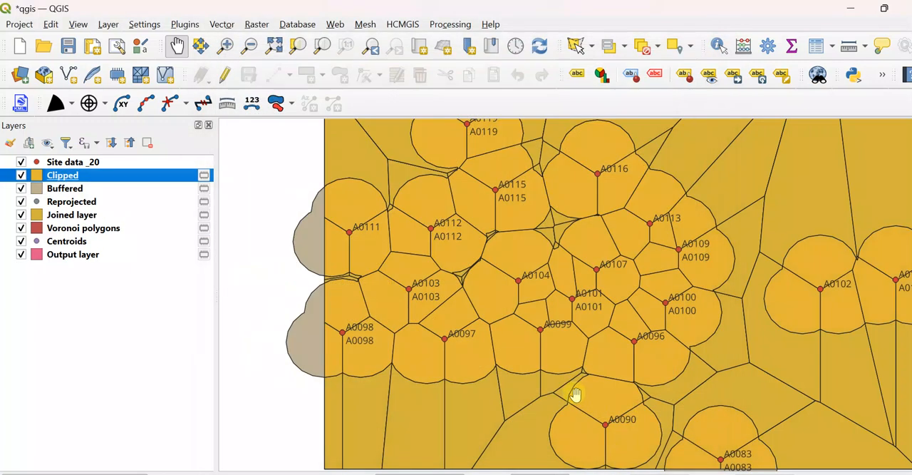
Step: Join attributes by location from the Clipped layer to itself, using the touch predicate and one-to-many matching, as a temporary layer
left_click_drag(564, 362, 597, 299)
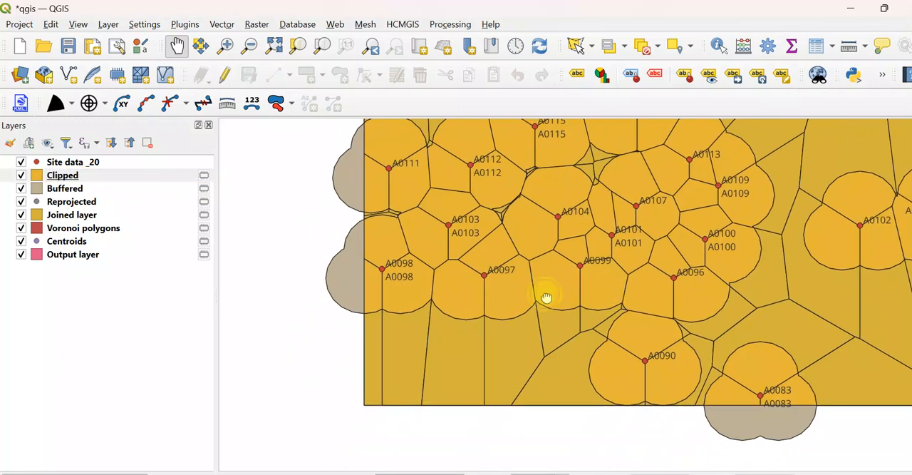
scroll(546, 297, "up", 1)
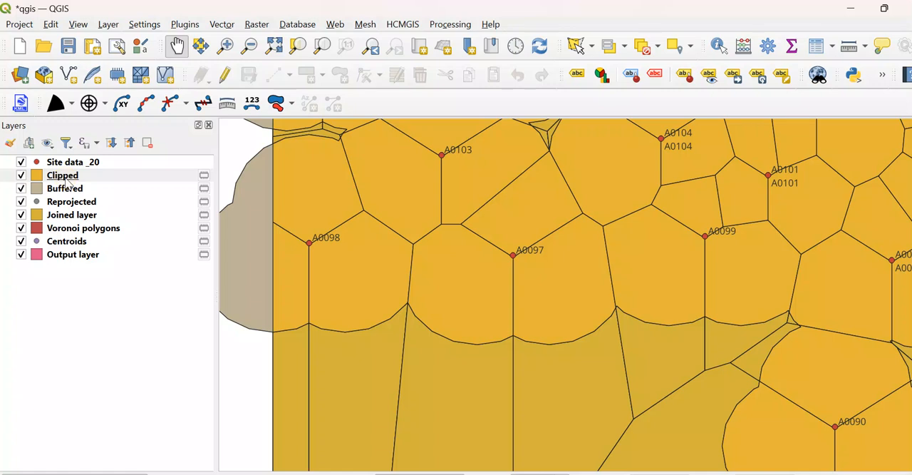
mouse_move(69, 182)
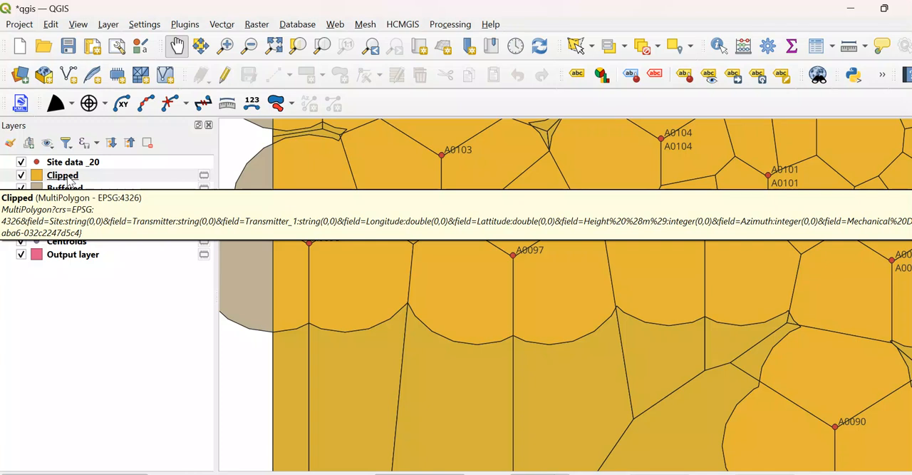
right_click(68, 180)
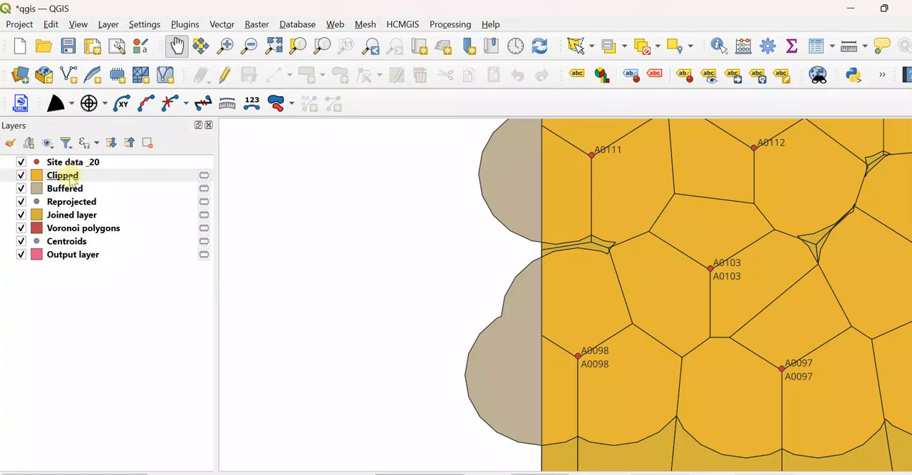
left_click(63, 179)
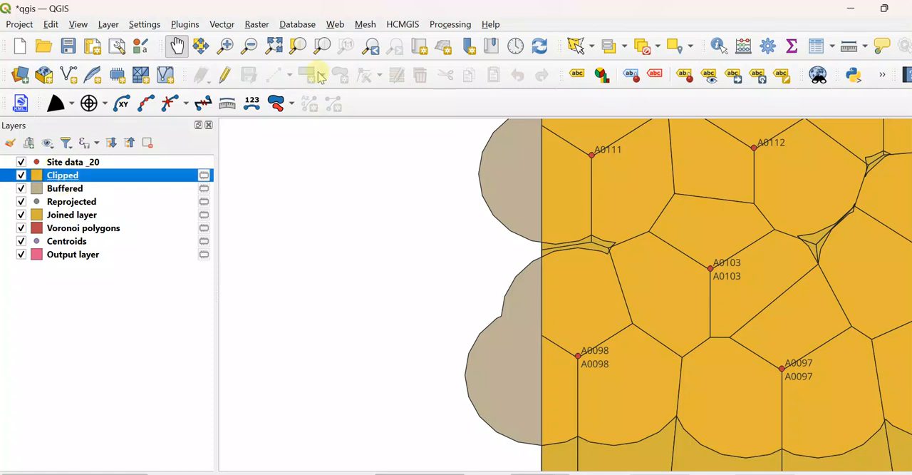
left_click(222, 25)
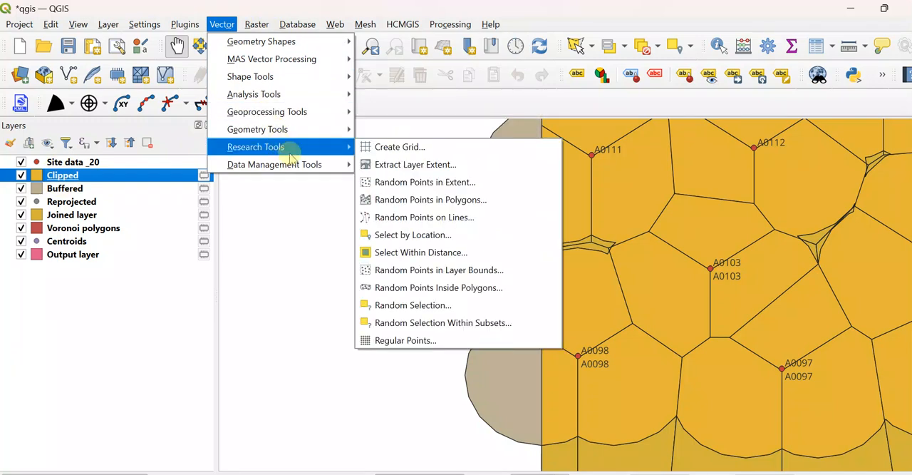
mouse_move(340, 165)
left_click(391, 182)
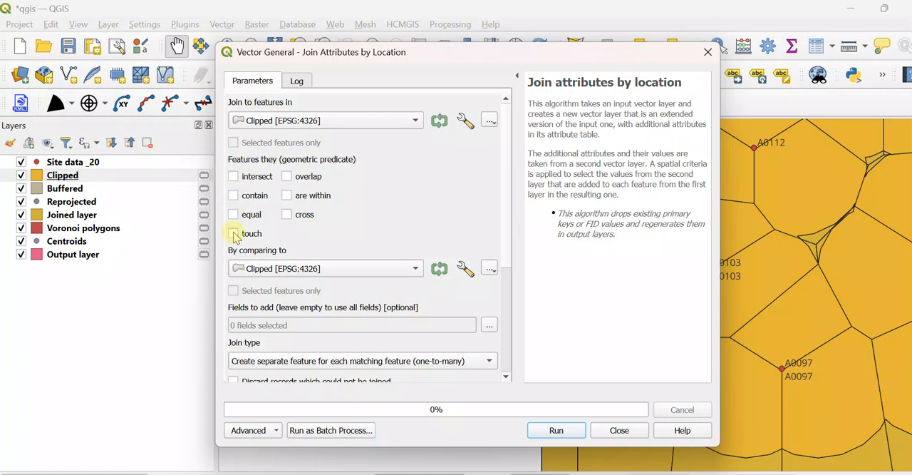
left_click(557, 430)
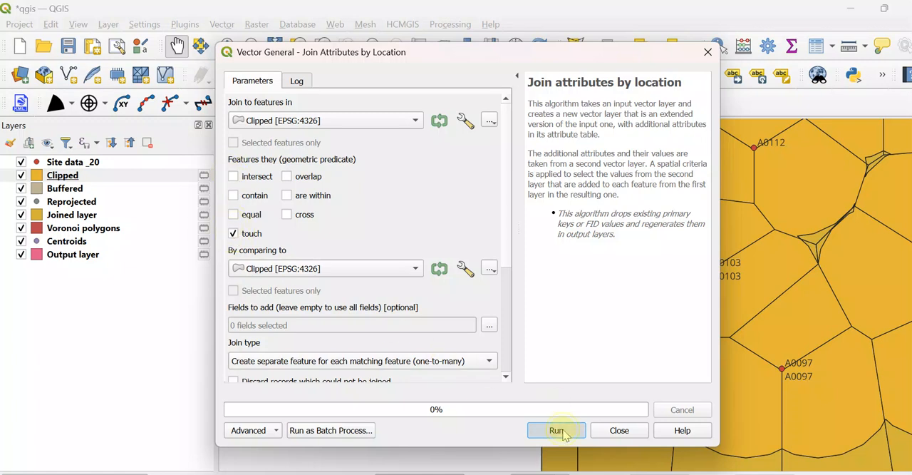
left_click(617, 431)
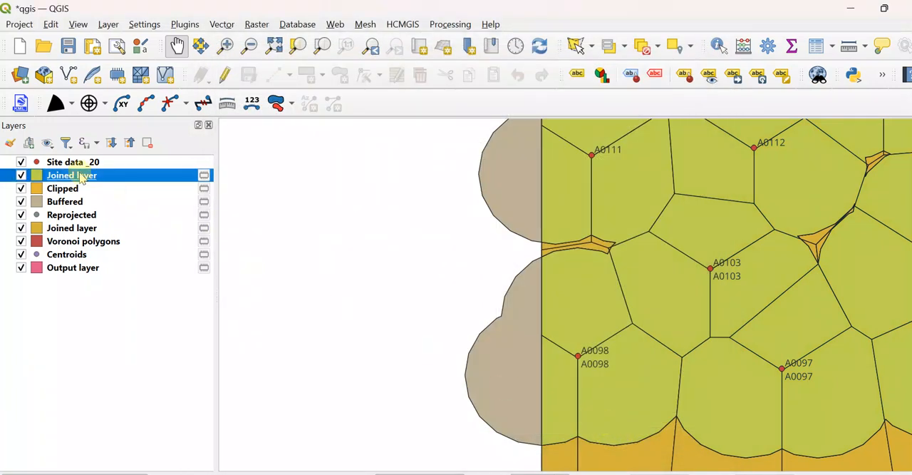
Step: Rename the new topmost Joined layer as "Joinednew layer"
right_click(81, 178)
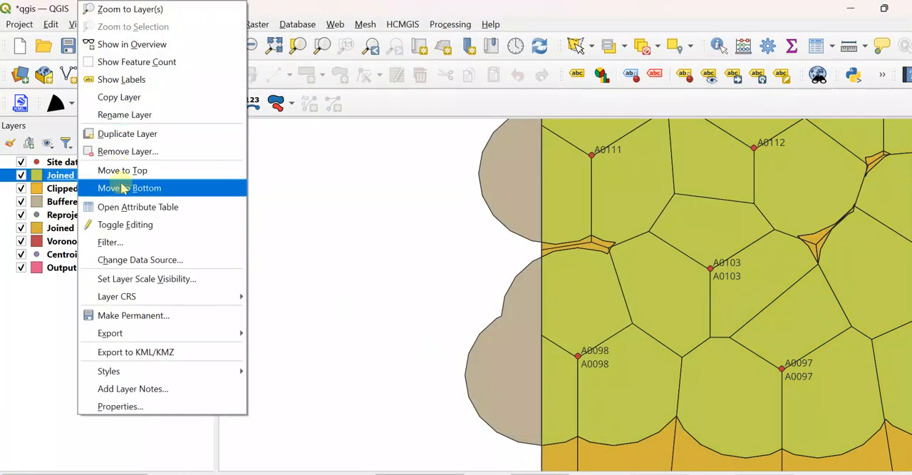
left_click(124, 114)
left_click(71, 171)
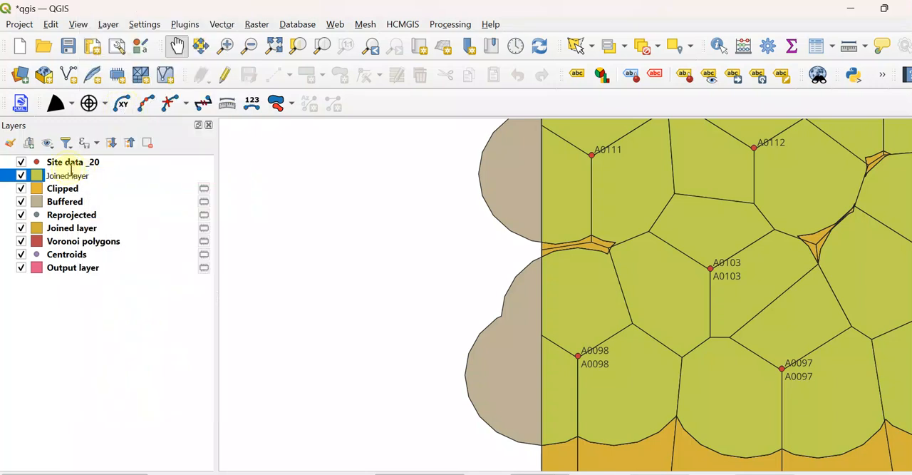
type("new")
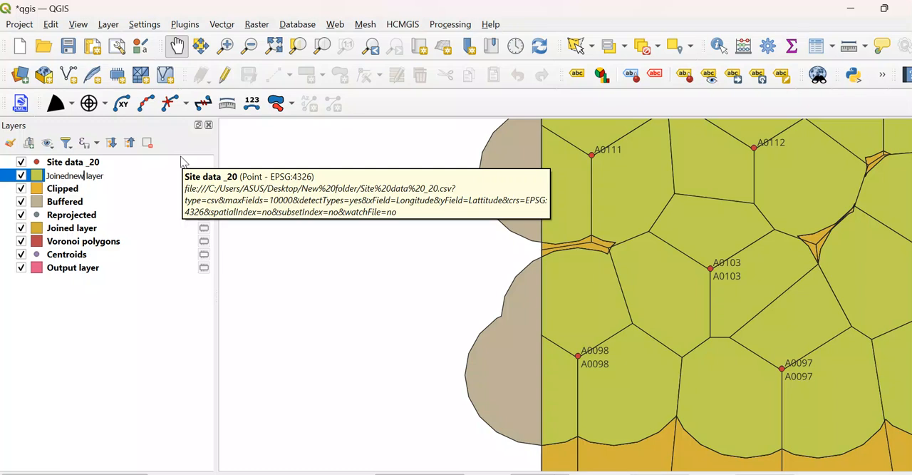
left_click(92, 311)
Step: Examine the attribute table of the Joinednew layer, then close it
right_click(66, 181)
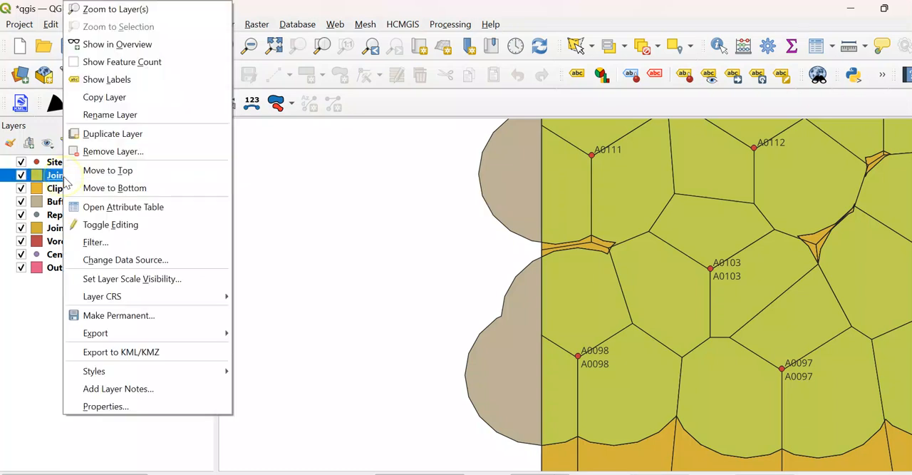
left_click(121, 209)
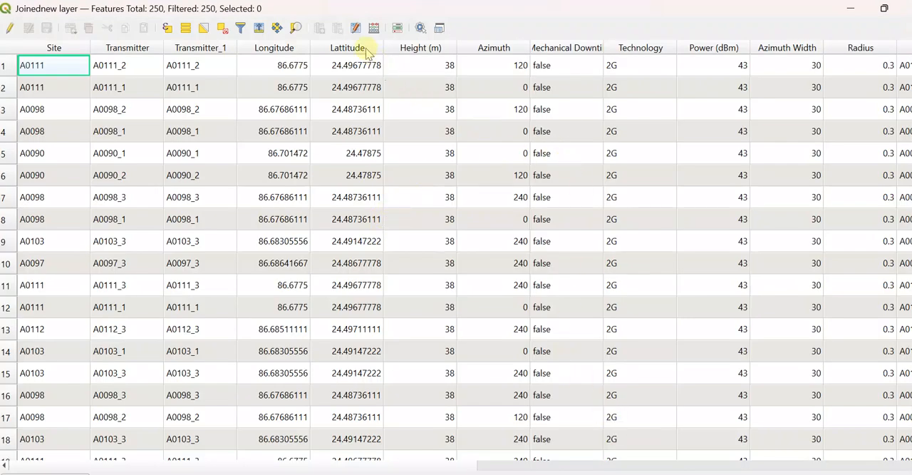
left_click(906, 8)
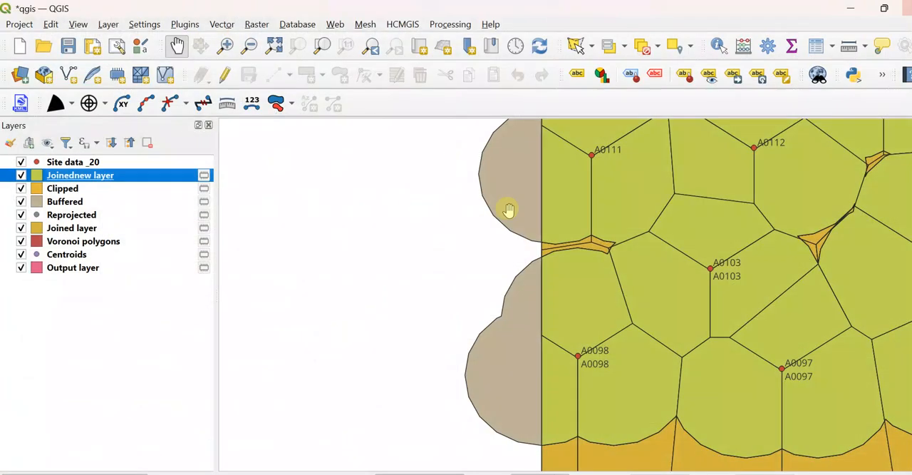
Step: Export the Joinednew layer in EPSG:4326 - WGS 84 as the CSV file "new neighbour" in the desktop's New folder
right_click(77, 180)
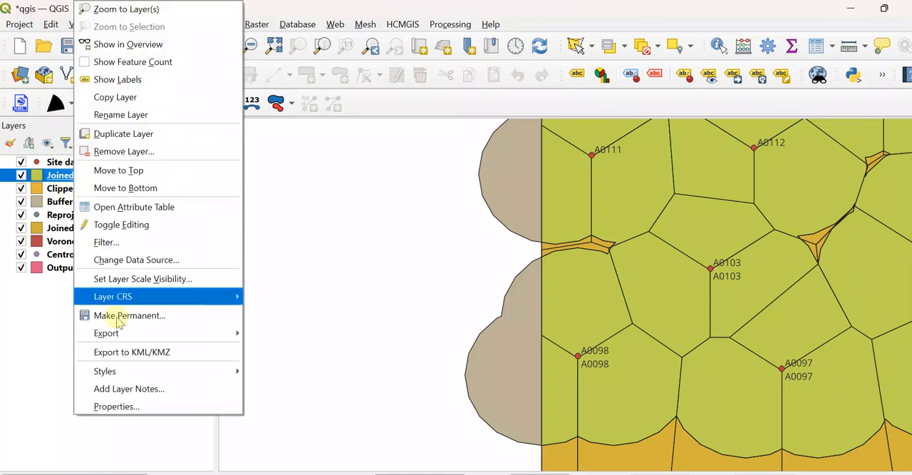
mouse_move(204, 335)
left_click(284, 333)
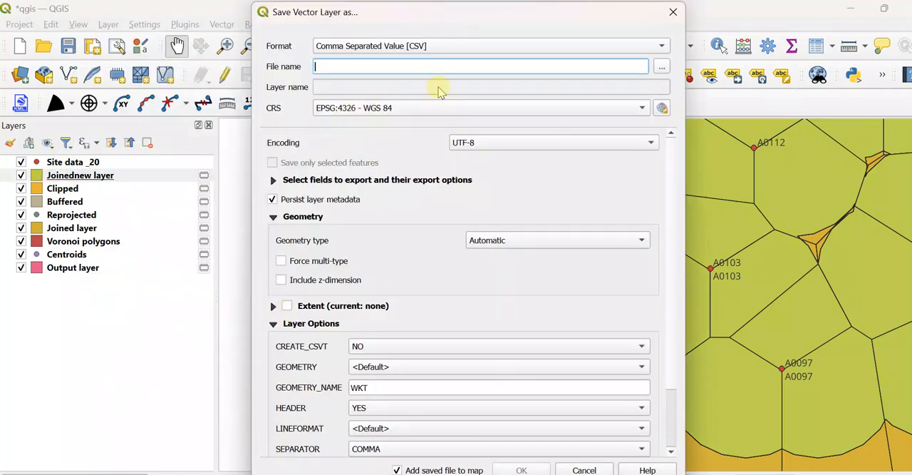
left_click(655, 66)
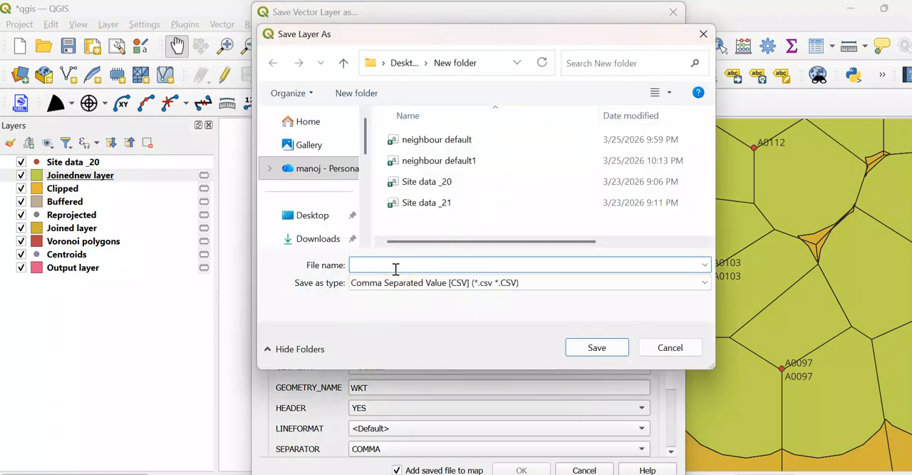
type("new neighbour")
left_click(595, 347)
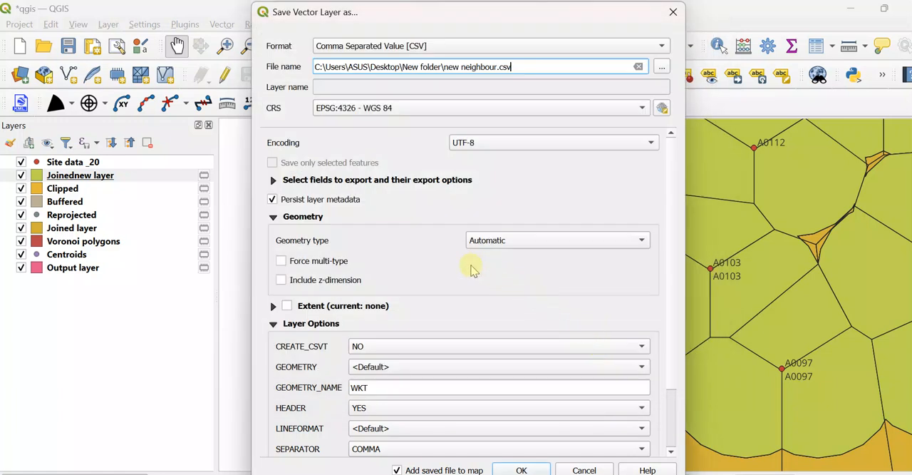
left_click(524, 469)
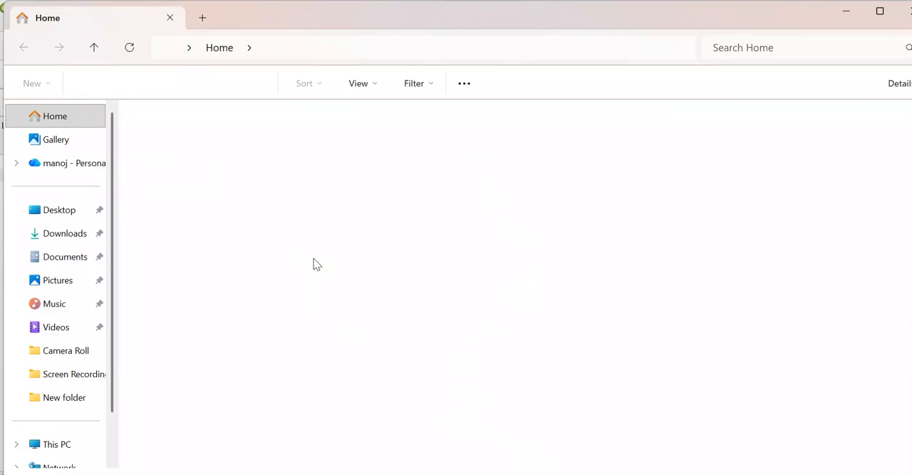
Step: In File Explorer, go to New folder on the Desktop and open the "neighbour default" CSV file in Excel
left_click(56, 209)
double_click(179, 134)
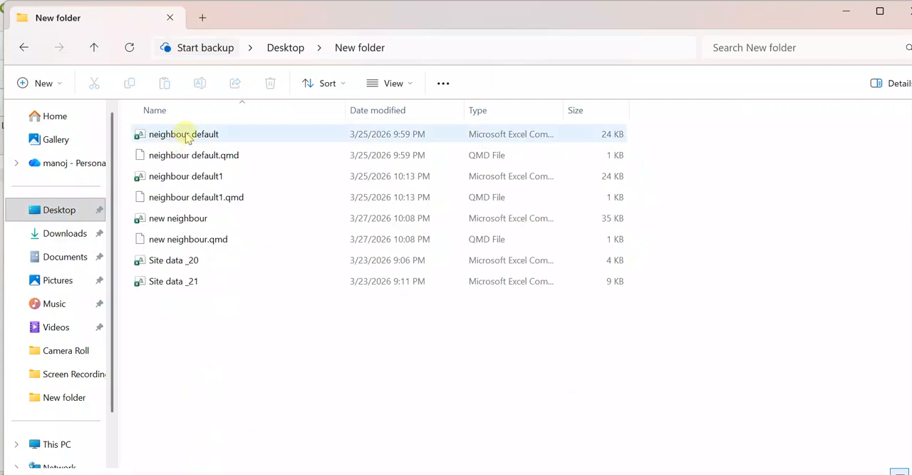
left_click(191, 134)
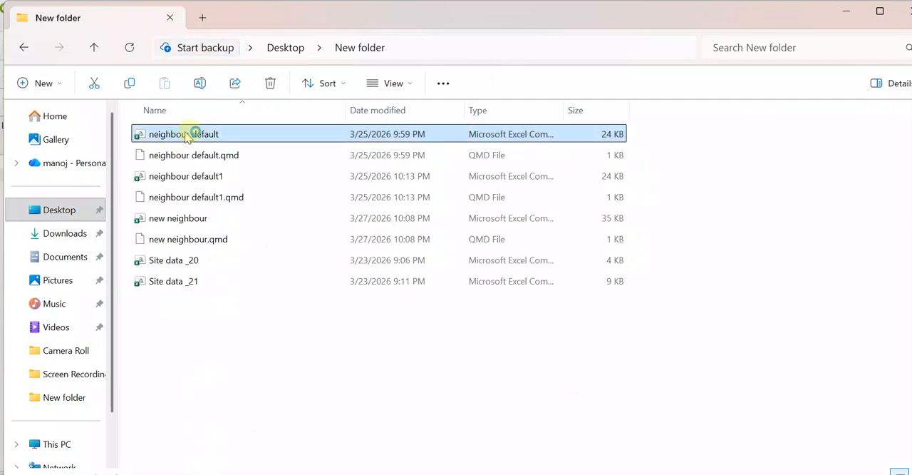
double_click(188, 135)
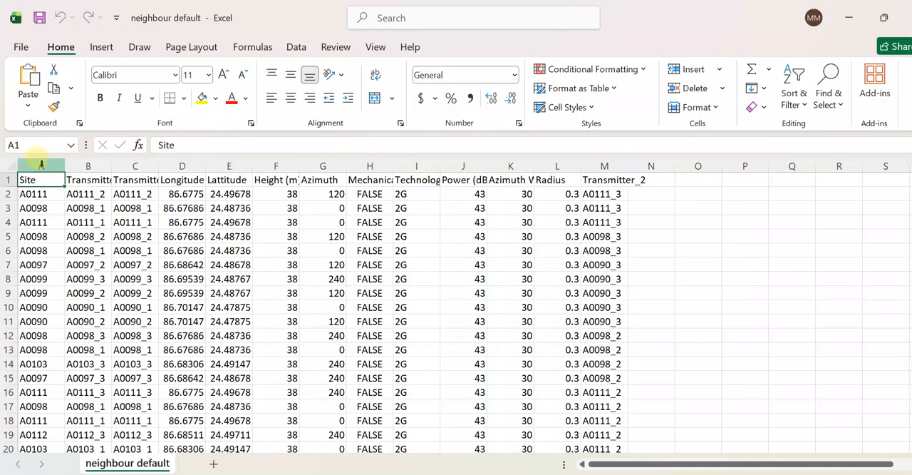
Step: Open the "new neighbour" CSV file from New folder in read-only mode for comparison with the "neighbour default" file
left_click(42, 164)
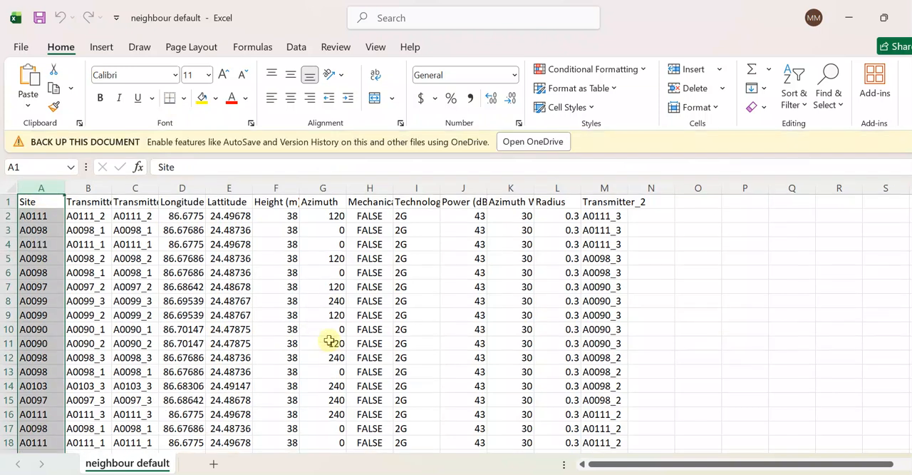
key("alt+Tab")
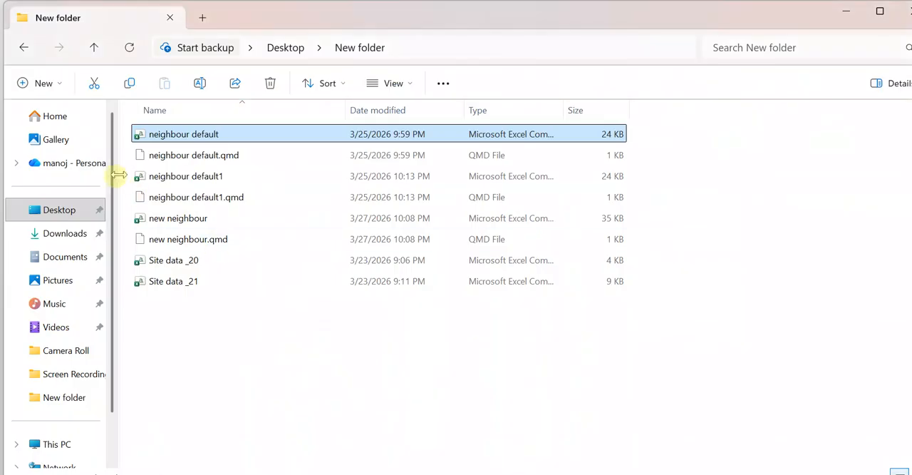
left_click(179, 219)
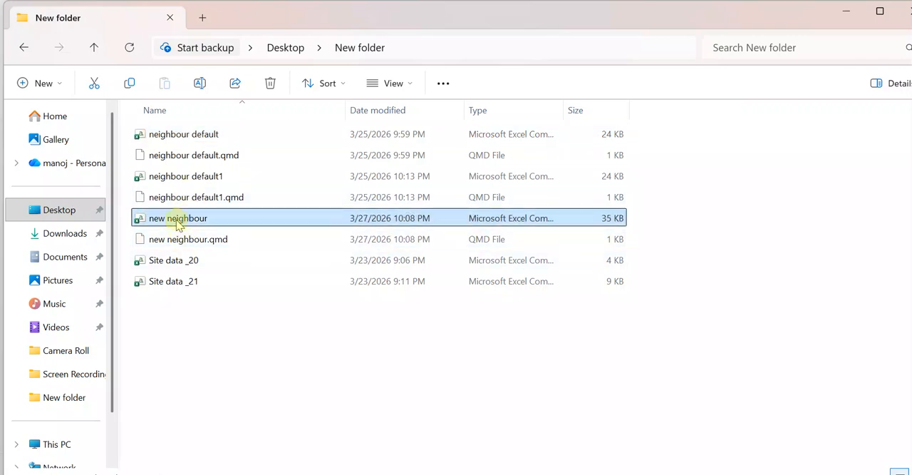
double_click(179, 221)
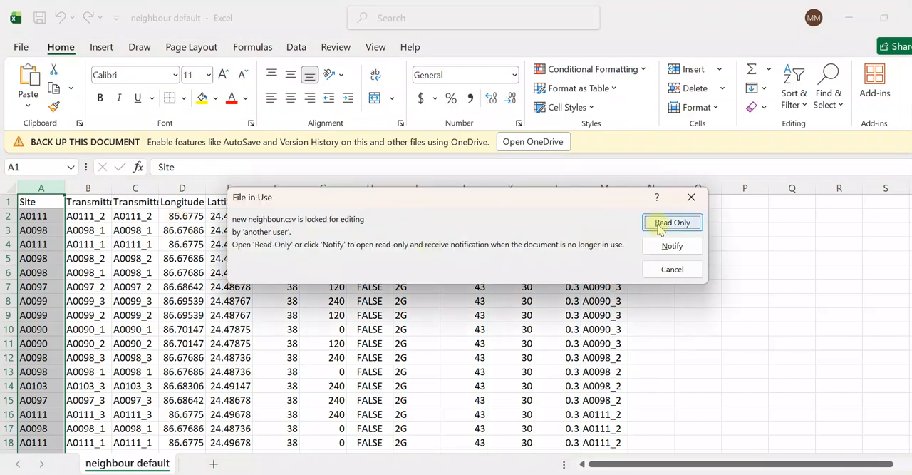
left_click(670, 223)
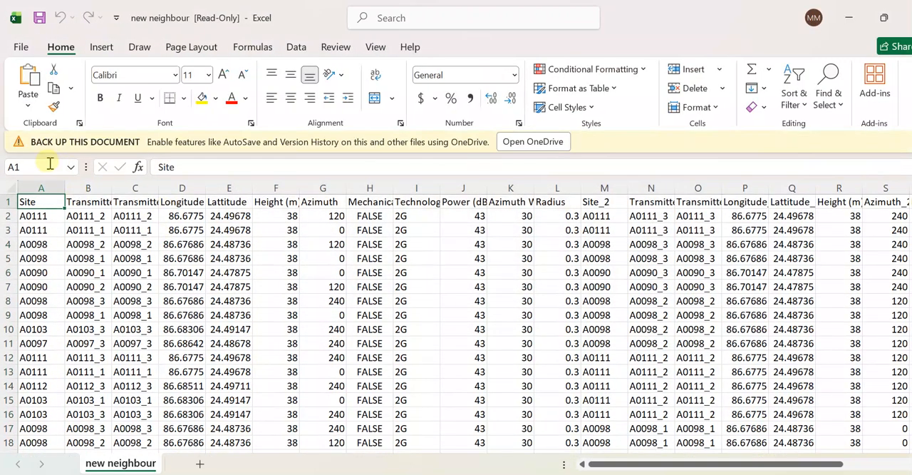
Step: Review the new neighbour sheet's source columns from Site through Transmitter, Transmitter_1, Longitude and Lattitude to Height (m)
left_click(33, 184)
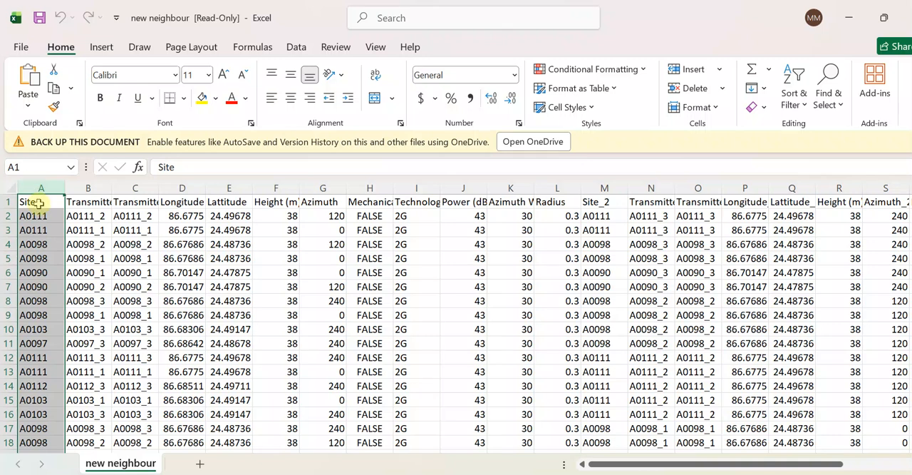
left_click(95, 188)
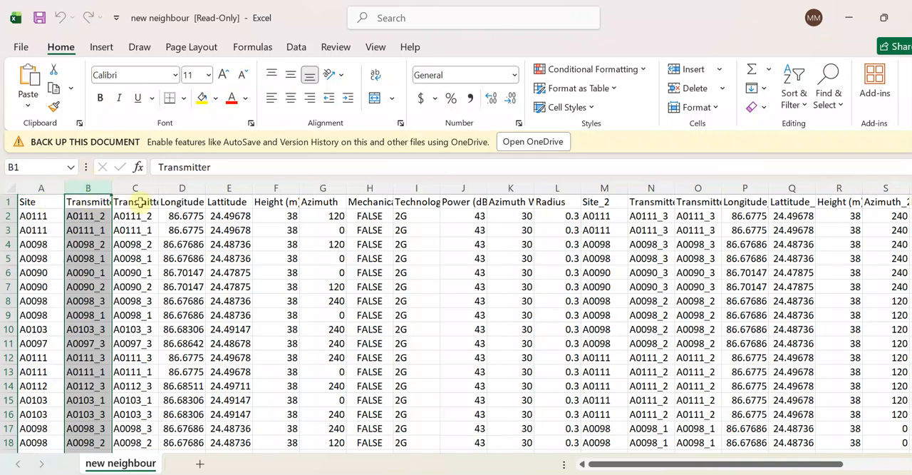
left_click(140, 188)
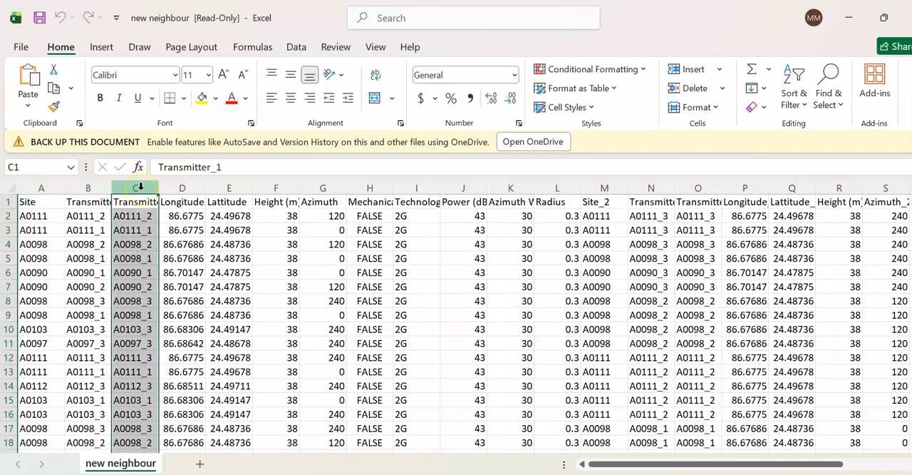
left_click(181, 190)
left_click(228, 191)
left_click(267, 187)
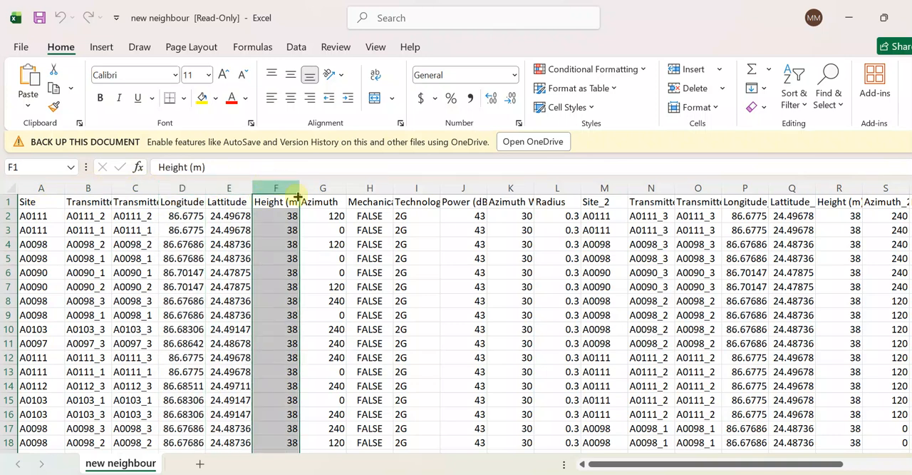
Step: Close the new neighbour and neighbour default workbooks and the New folder window, returning to QGIS
left_click(907, 17)
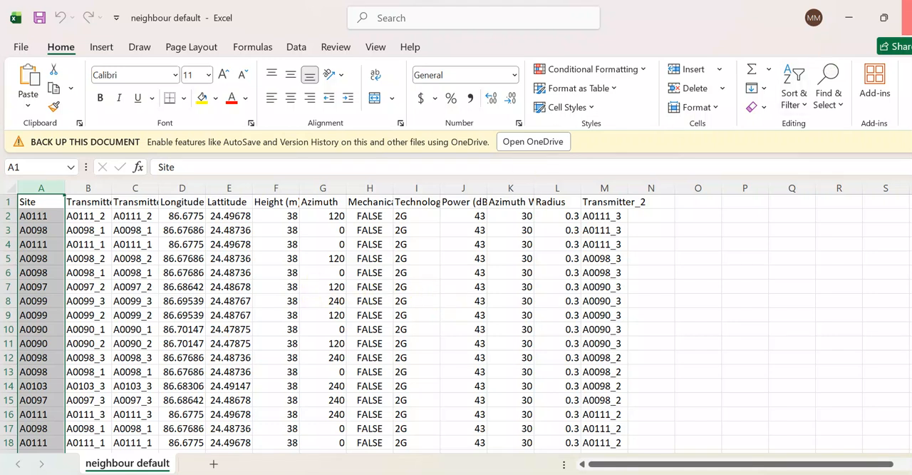
left_click(907, 17)
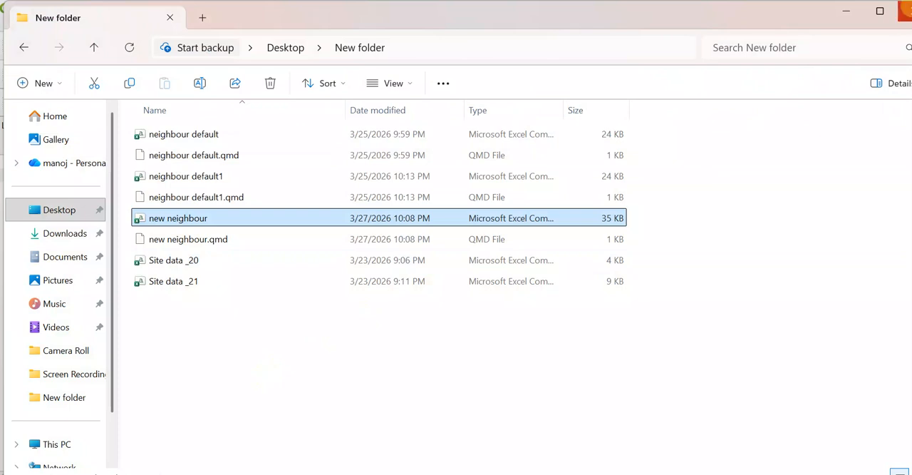
left_click(903, 11)
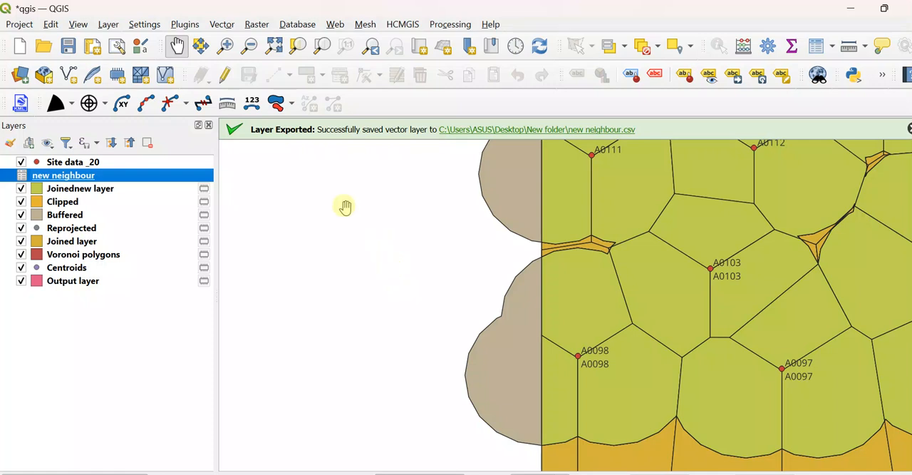
Step: Examine the neighbouring sector polygons around sites A0103, A0104 and A0097 on the map
left_click(177, 49)
left_click_drag(542, 295, 273, 302)
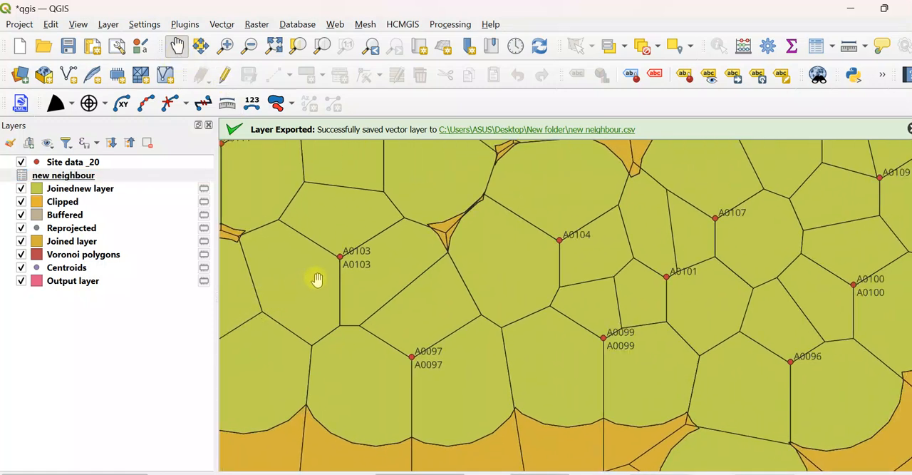
left_click(509, 263)
left_click(408, 246)
left_click(407, 245)
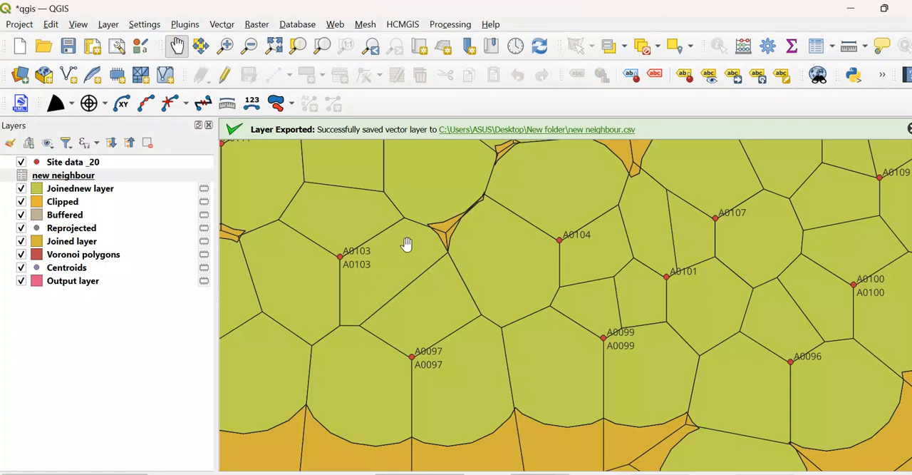